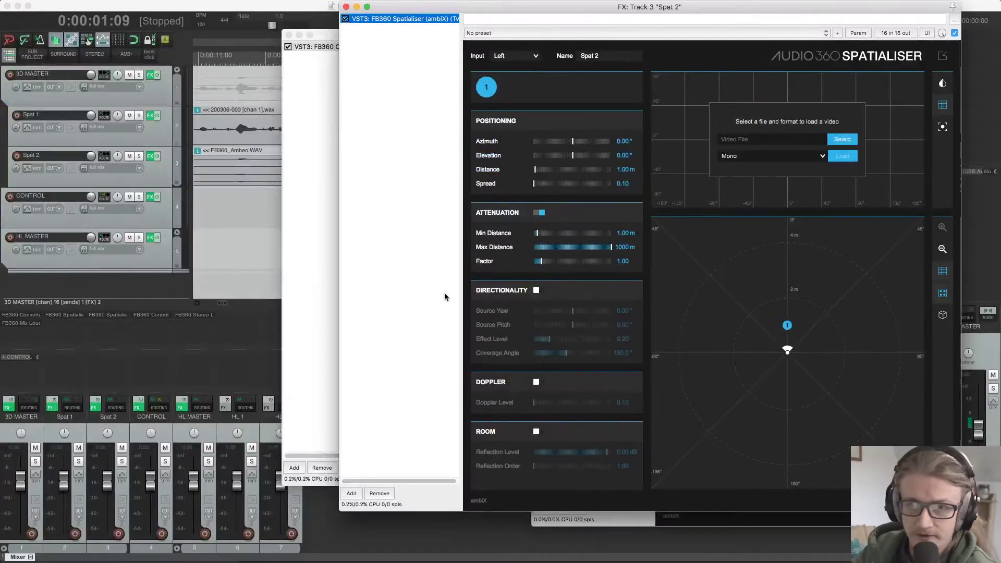
# - Bring the CONTROL track's FB360 Control window forward and enable attenuation on the Spat 2 Spatialiser
pyautogui.click(444, 293)
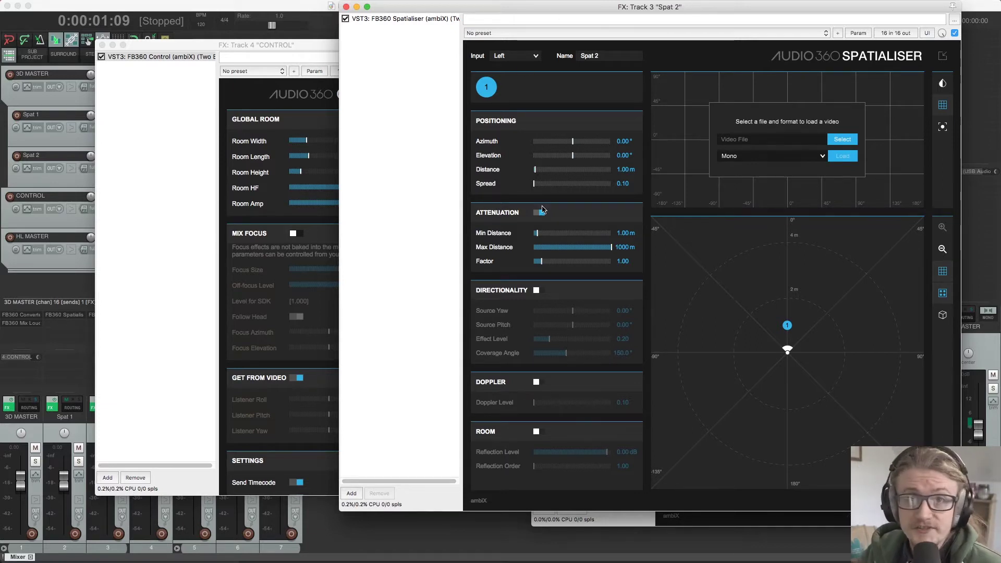
pyautogui.click(541, 212)
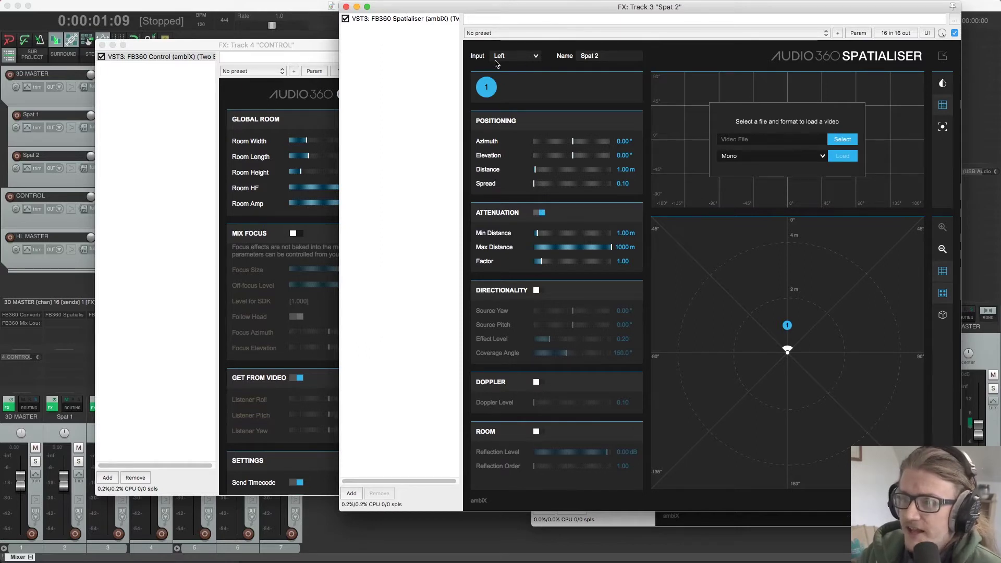
# - Show the Spatialiser's input format options from the Input dropdown, currently set to Left
pyautogui.click(533, 56)
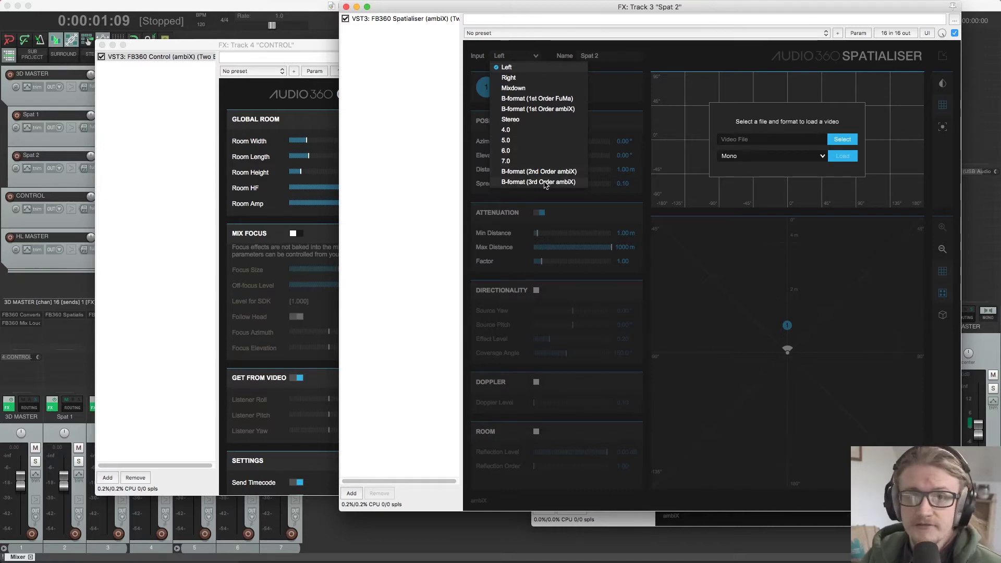
# - Keep the Left input and move the Spat 2 source to -36.5° azimuth, 37.7° elevation, 1.89 m
pyautogui.click(650, 116)
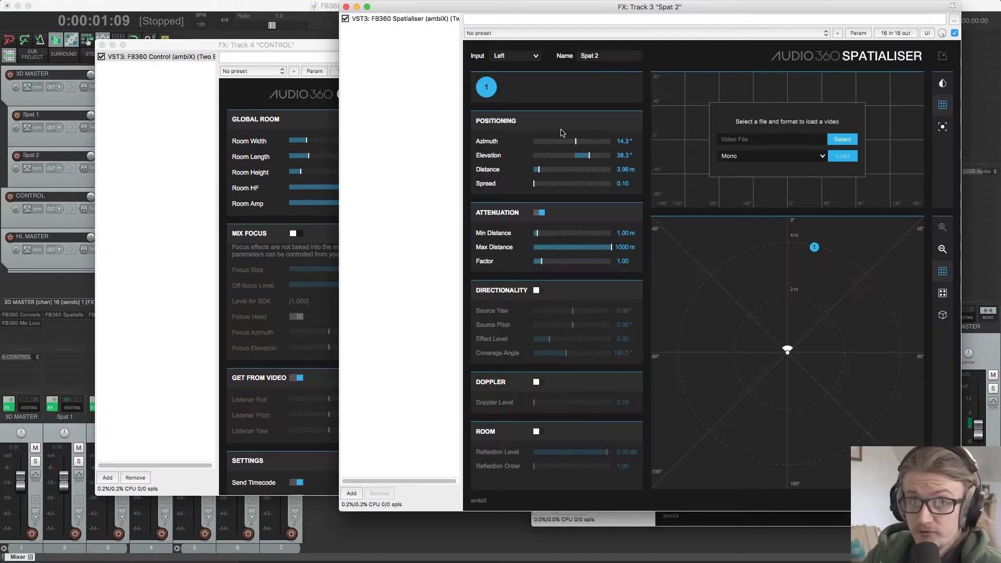
pyautogui.moveTo(574, 143); pyautogui.dragTo(536, 190)
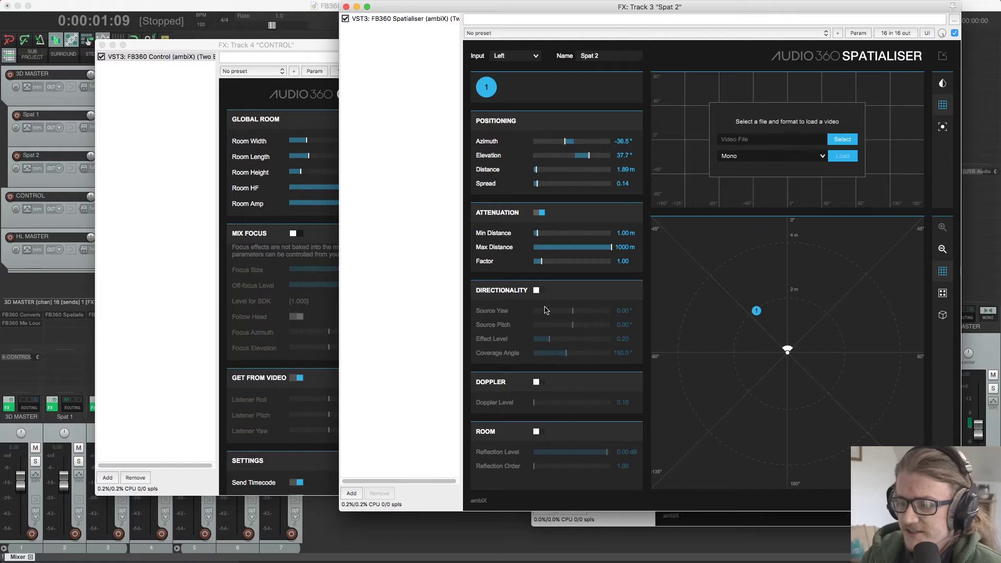
# - Enable directionality on the Spat 2 source and set its source yaw to -43.6°
pyautogui.click(537, 292)
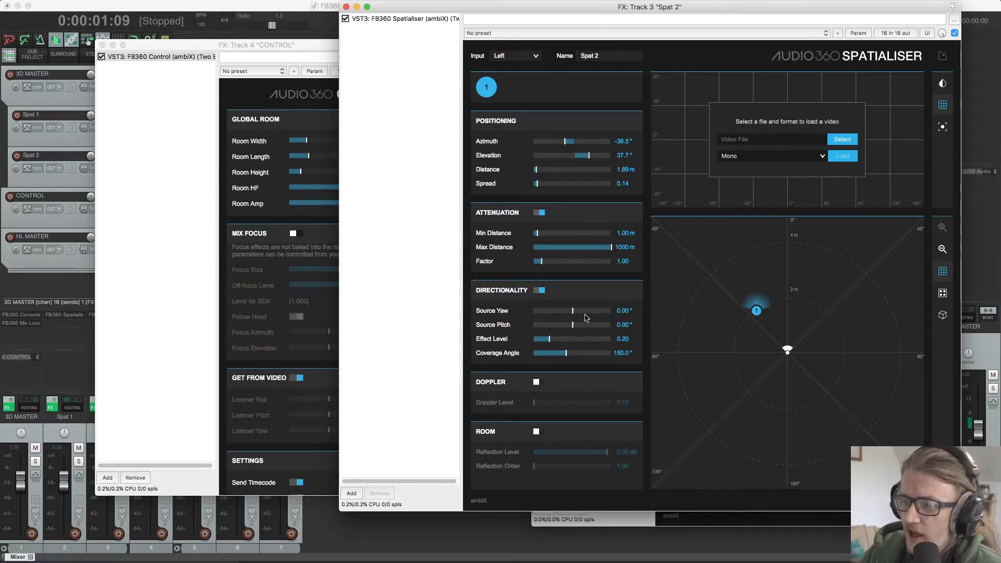
pyautogui.moveTo(575, 313)
pyautogui.mouseDown()
pyautogui.moveTo(604, 316)
pyautogui.moveTo(556, 315)
pyautogui.moveTo(567, 318)
pyautogui.mouseUp()
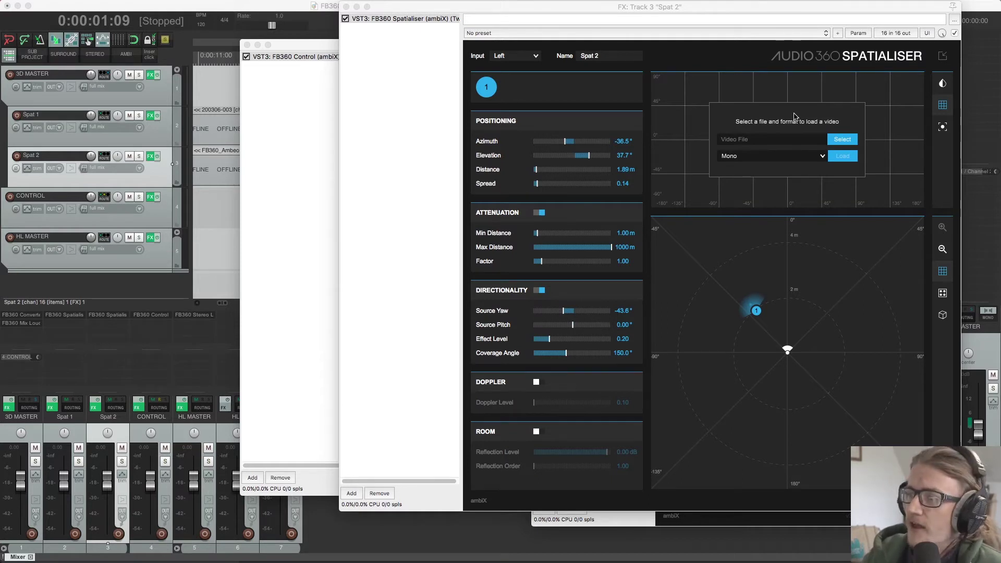
# - Load FB360_Vid.mov from the videoFiles folder as a Mono 360 video in the Spatialiser
pyautogui.click(843, 141)
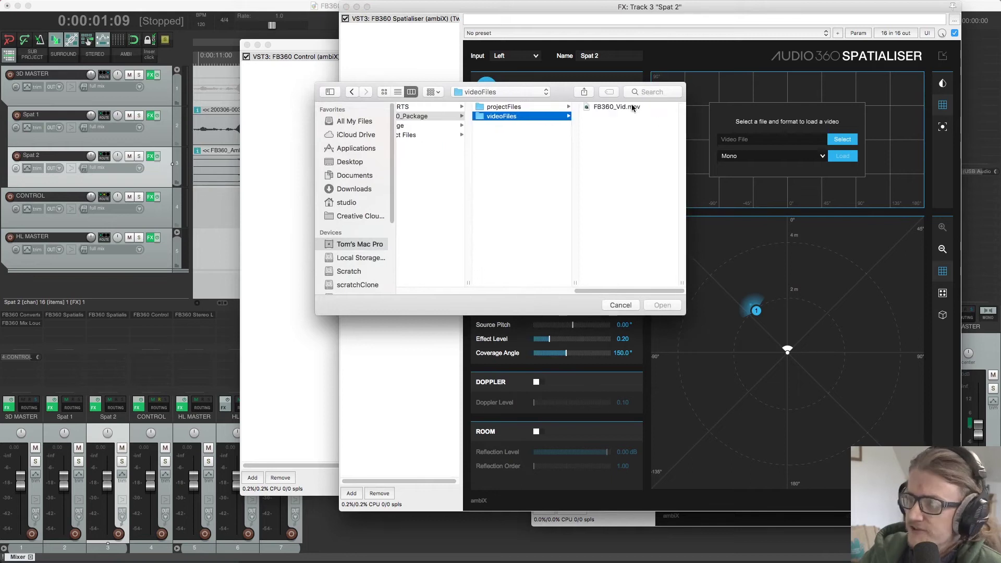
pyautogui.click(626, 106)
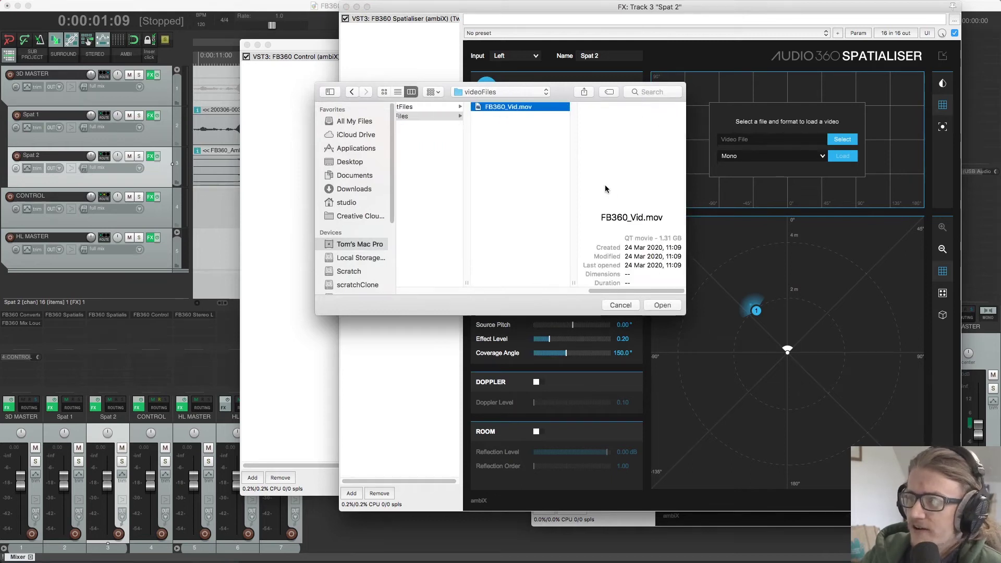
pyautogui.click(664, 305)
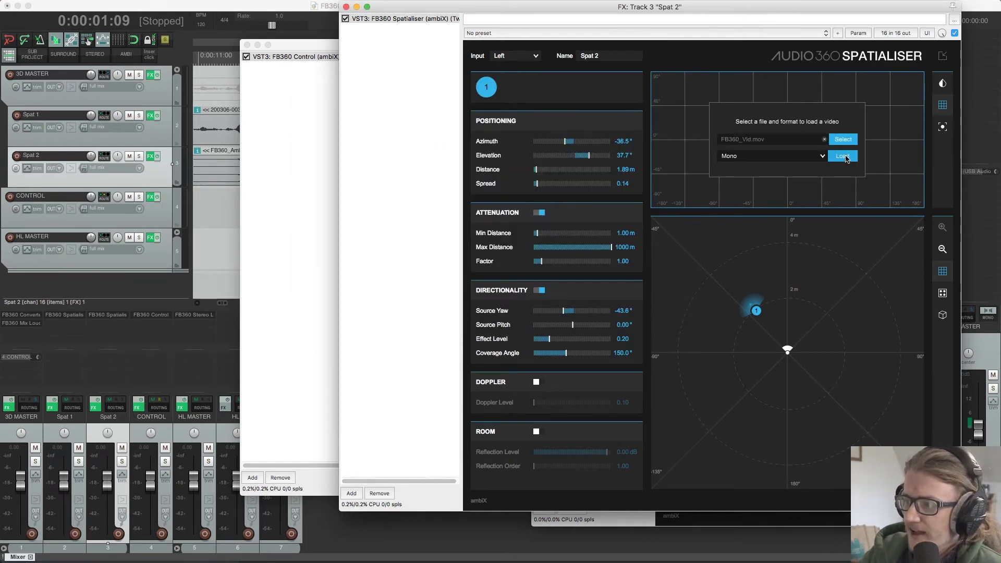
pyautogui.click(794, 154)
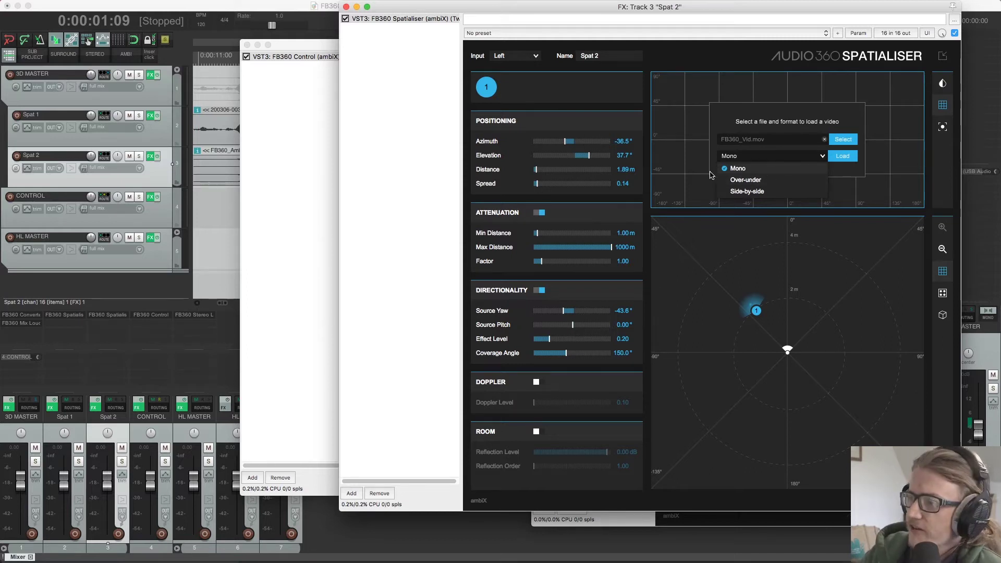
pyautogui.click(843, 156)
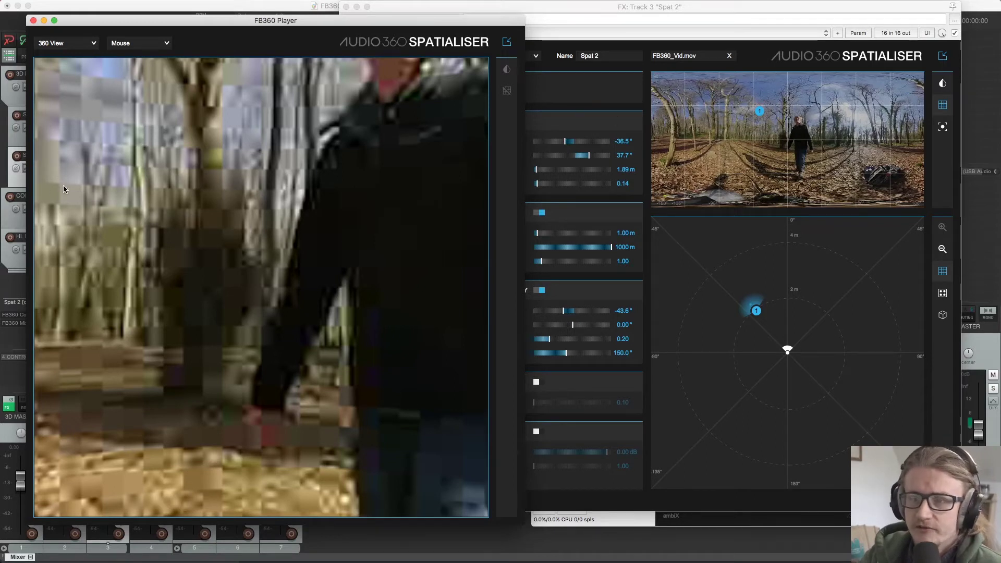
# - Look around FB360_Vid.mov's 360 scene, then close the FB360 Player window
pyautogui.moveTo(235, 211); pyautogui.dragTo(167, 280)
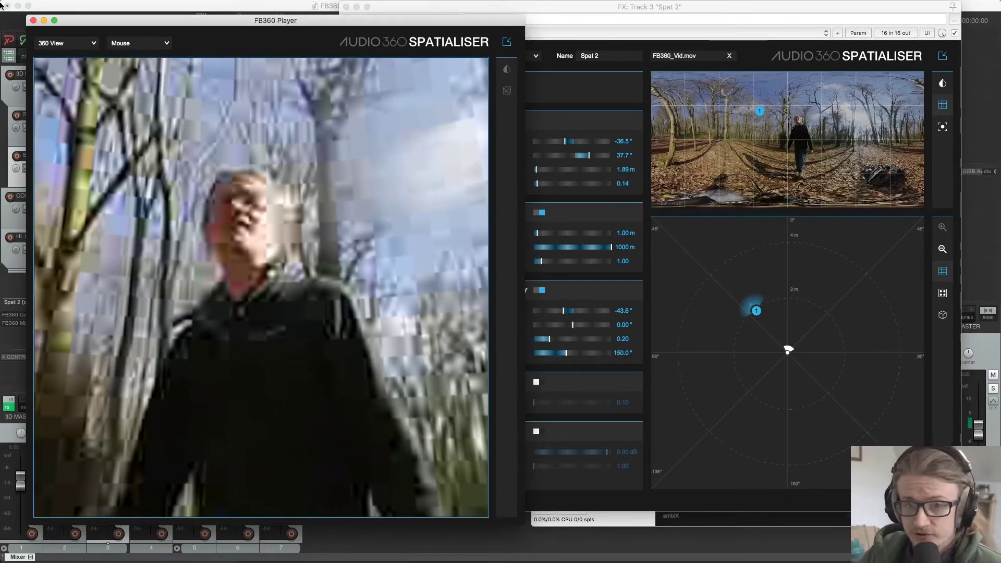
pyautogui.click(34, 20)
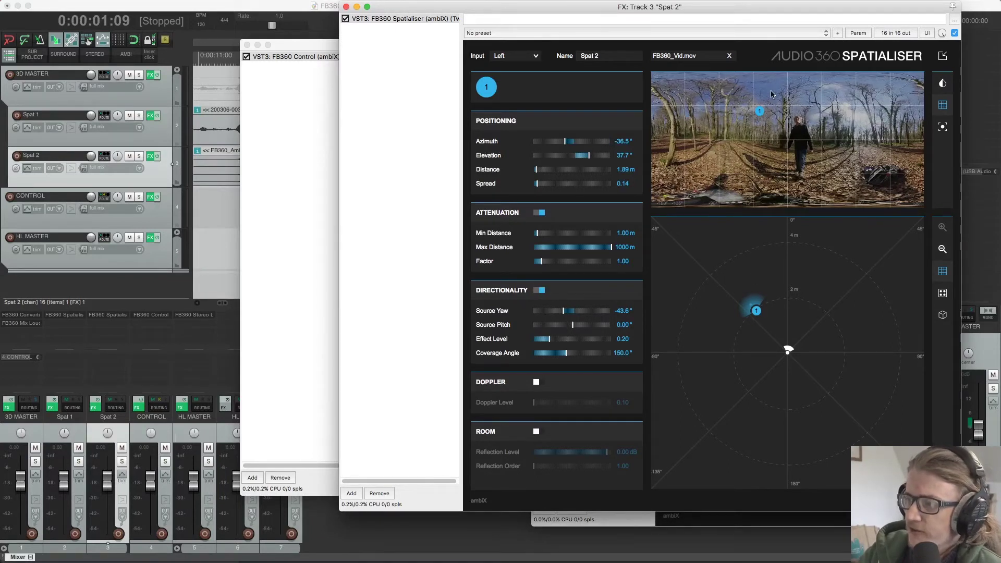
# - Place source 1 on the video subject at -20.2° azimuth, 55.0° elevation, 1.97 m
pyautogui.moveTo(761, 110)
pyautogui.mouseDown()
pyautogui.moveTo(792, 97)
pyautogui.moveTo(767, 98)
pyautogui.moveTo(861, 125)
pyautogui.moveTo(746, 107)
pyautogui.moveTo(722, 128)
pyautogui.moveTo(688, 133)
pyautogui.moveTo(804, 113)
pyautogui.moveTo(867, 117)
pyautogui.moveTo(797, 107)
pyautogui.moveTo(799, 119)
pyautogui.mouseUp()
pyautogui.moveTo(801, 302)
pyautogui.mouseDown()
pyautogui.moveTo(765, 286)
pyautogui.moveTo(800, 434)
pyautogui.moveTo(800, 321)
pyautogui.moveTo(787, 326)
pyautogui.moveTo(788, 298)
pyautogui.mouseUp()
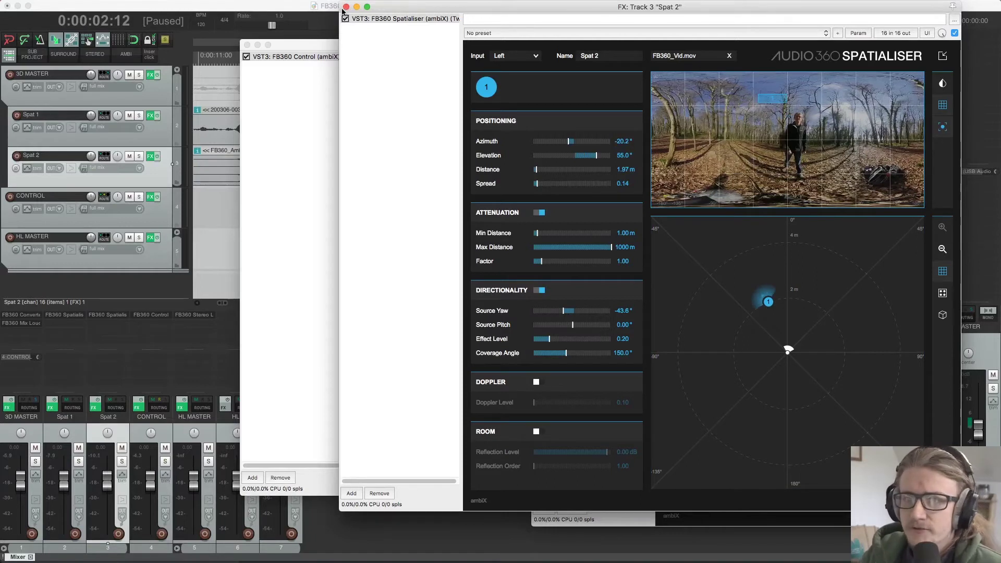
# - Close the Spat 2 Spatialiser and move the 3D MASTER FX window forward, down and left
pyautogui.click(345, 7)
pyautogui.click(618, 46)
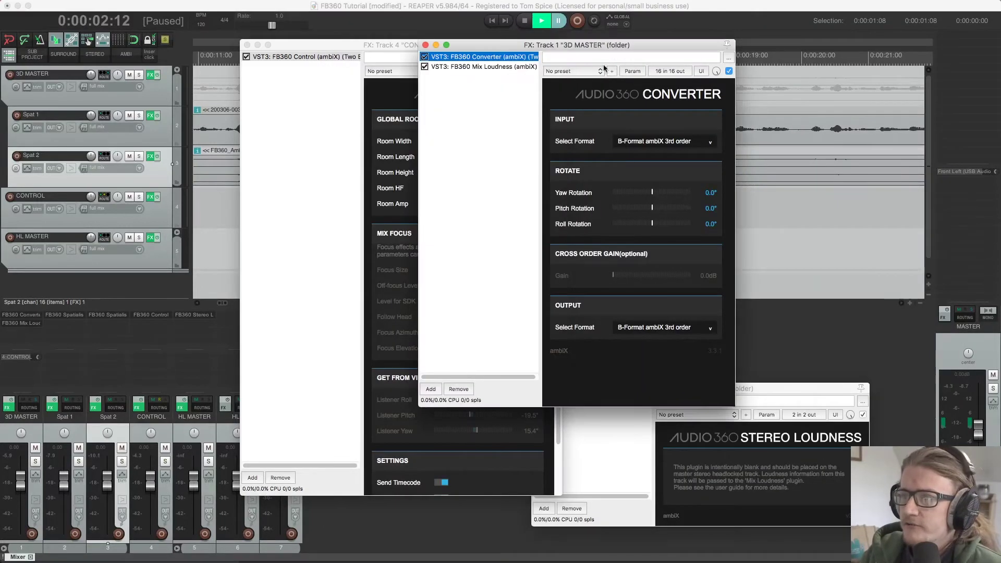
pyautogui.moveTo(571, 46); pyautogui.dragTo(524, 73)
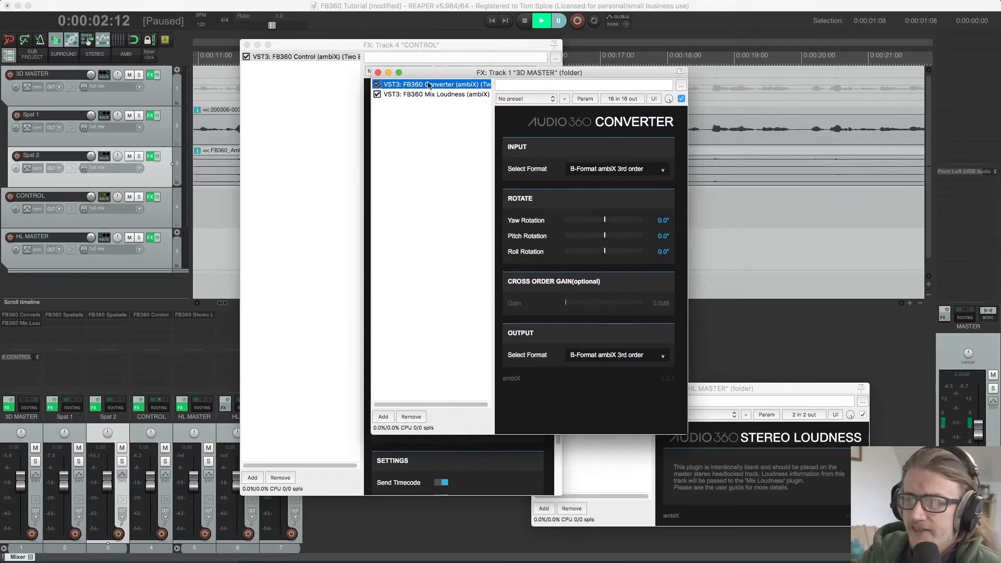
# - Select FB360 Converter in the 3D MASTER chain and view its OUTPUT format options
pyautogui.click(442, 95)
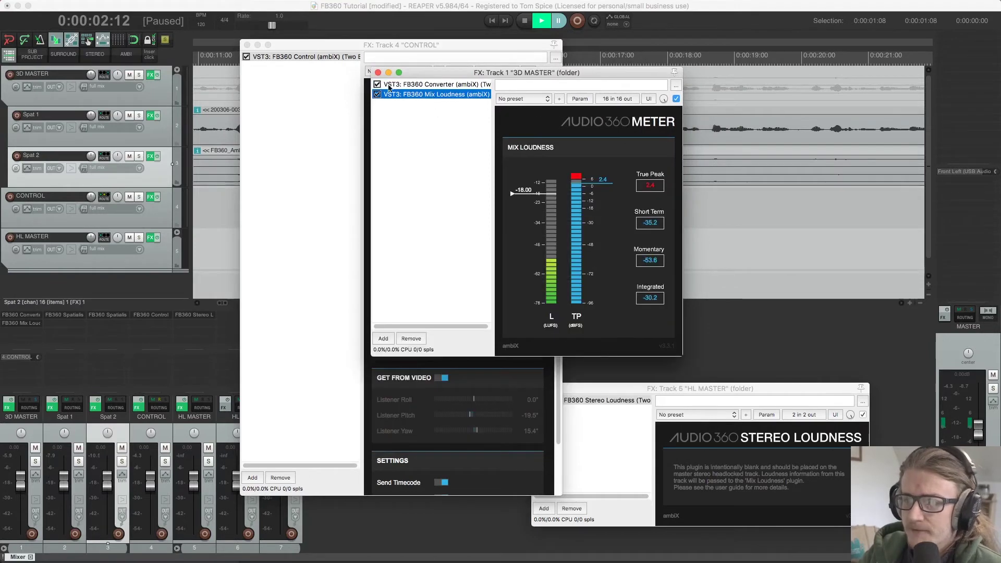
pyautogui.click(442, 84)
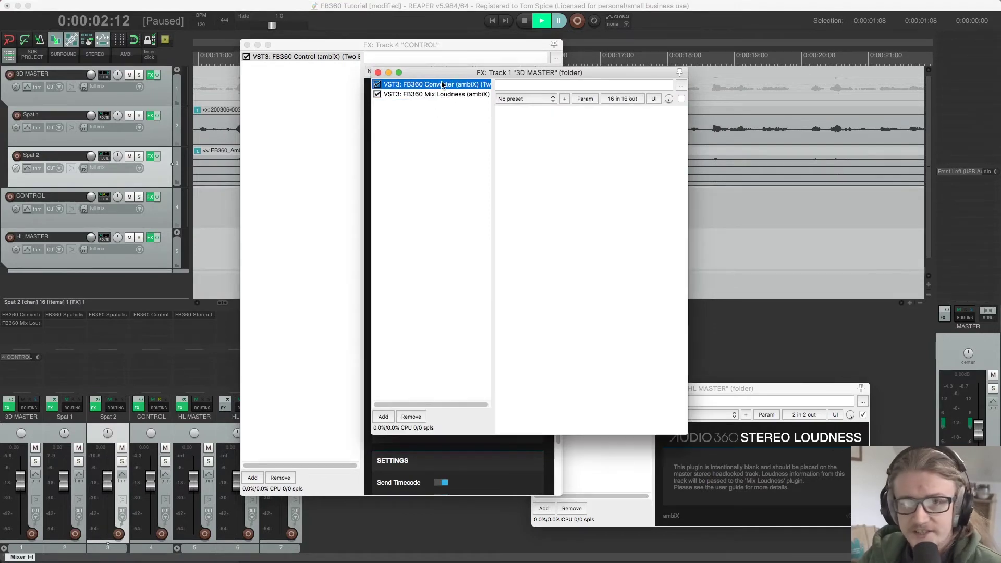
pyautogui.click(442, 84)
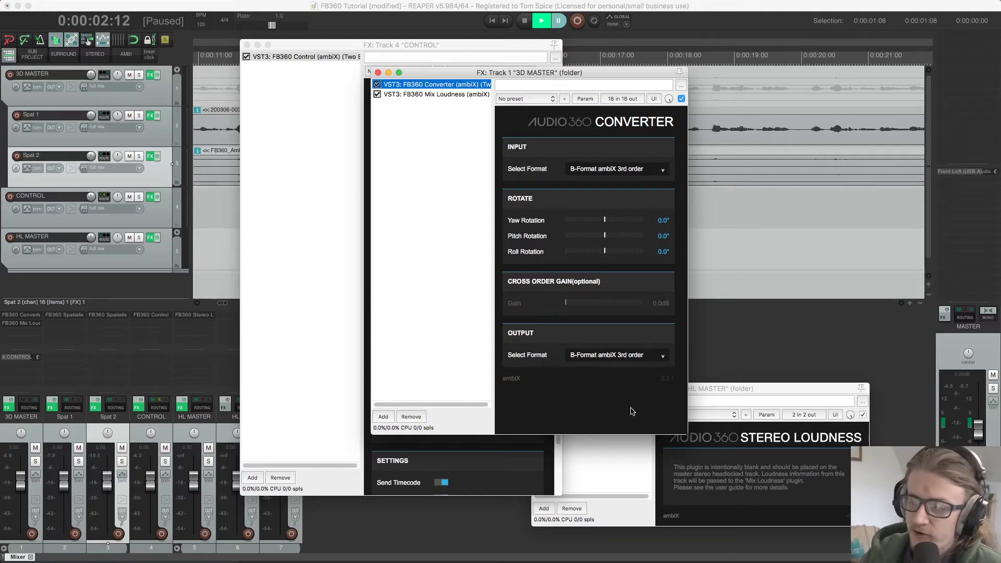
pyautogui.click(643, 354)
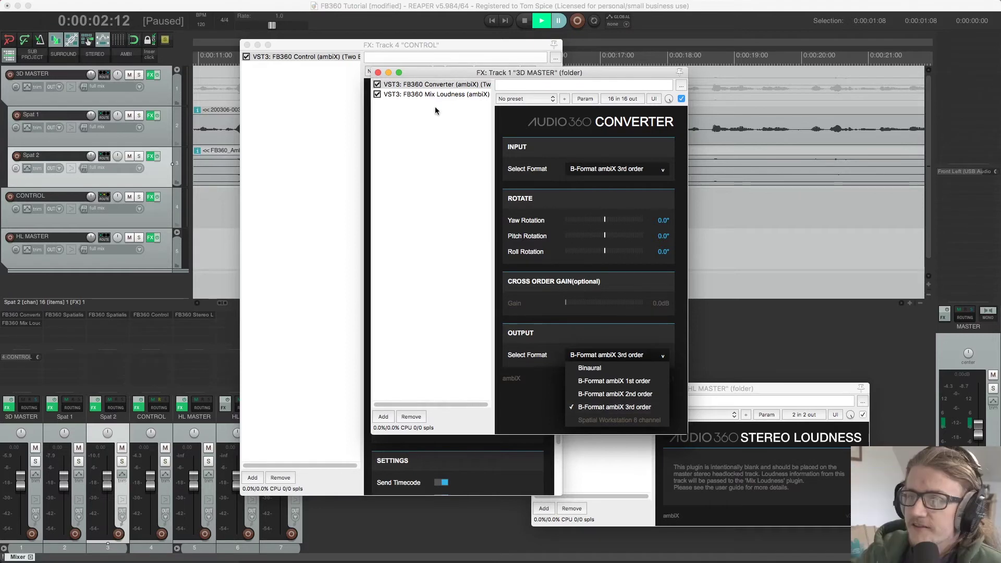
# - Close the format list via Mix Loudness, then reselect FB360 Converter with the Up arrow
pyautogui.click(405, 94)
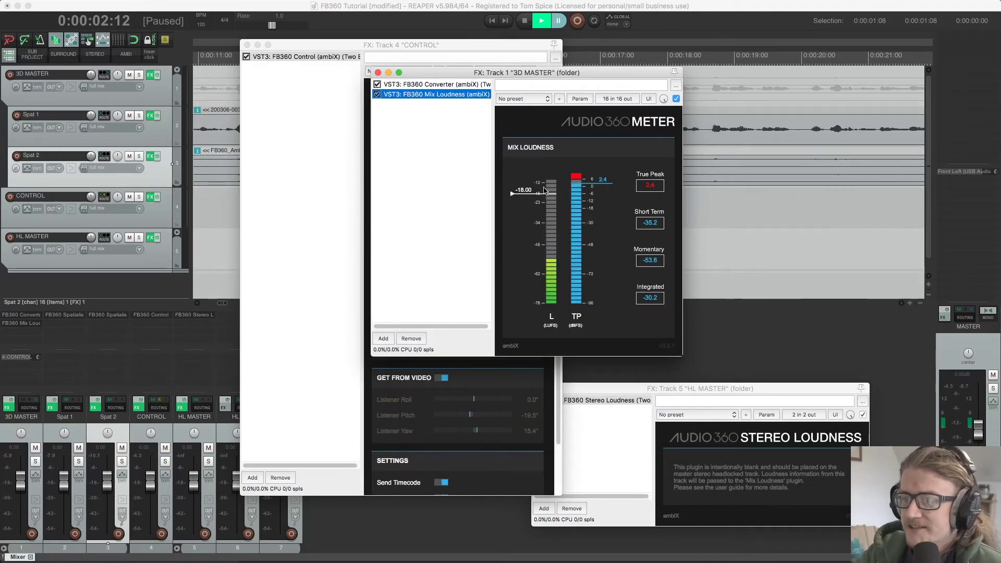
pyautogui.press('Up')
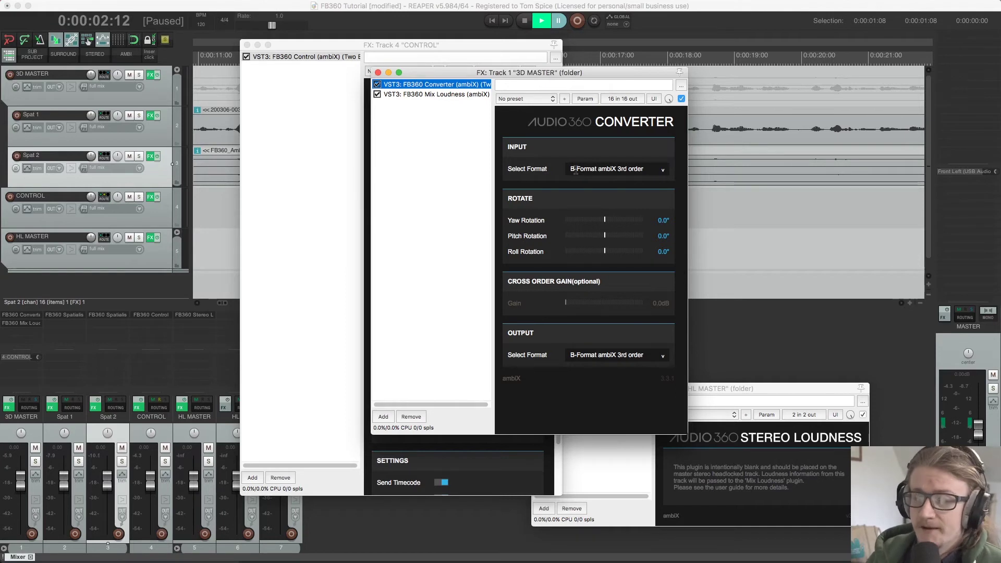
# - Browse the Converter's INPUT and OUTPUT format lists without changing either
pyautogui.click(575, 169)
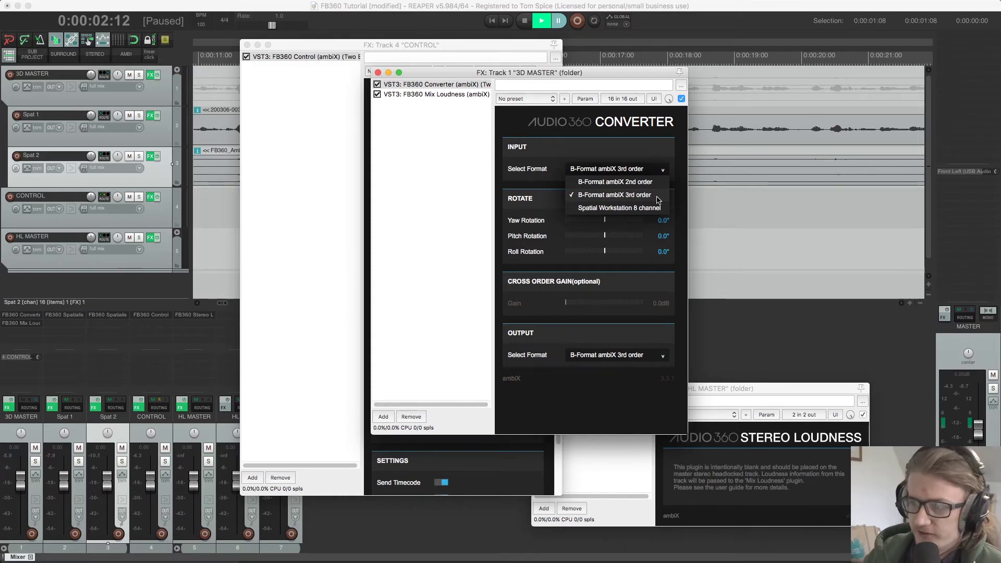
pyautogui.click(429, 169)
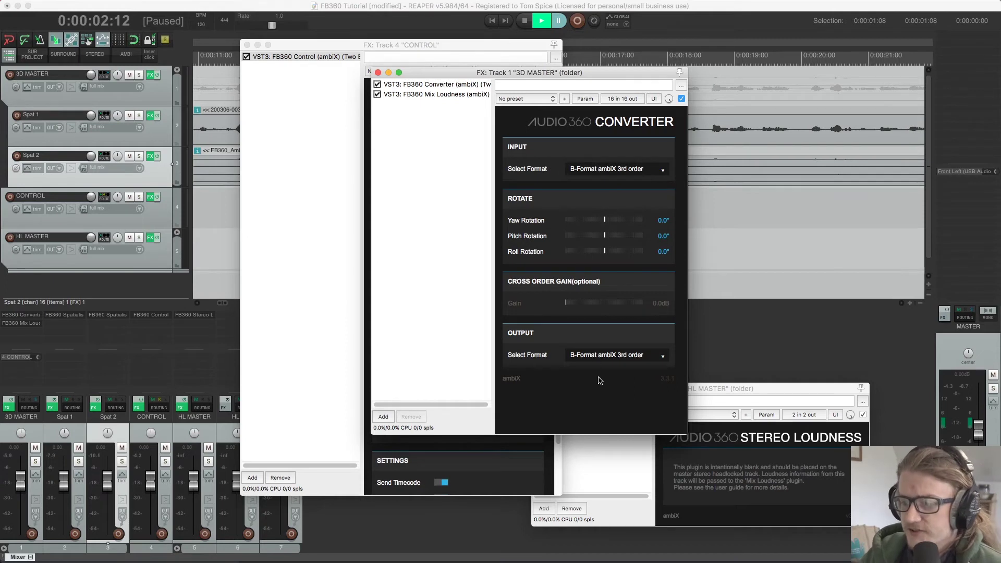
pyautogui.click(597, 360)
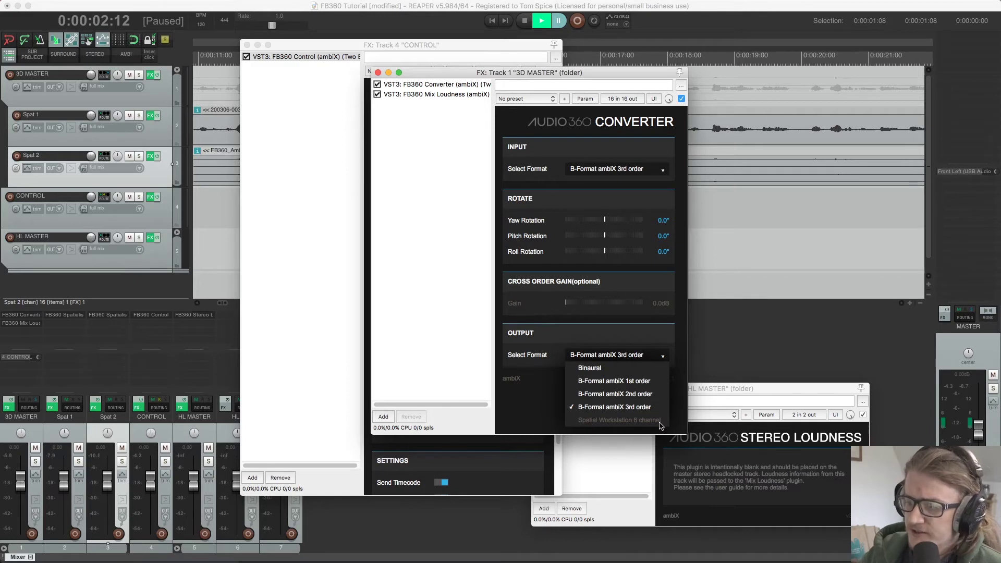
pyautogui.click(548, 409)
# - Switch the input to Spatial Workstation 8 channel, then restore B-Format ambiX 3rd order
pyautogui.click(650, 171)
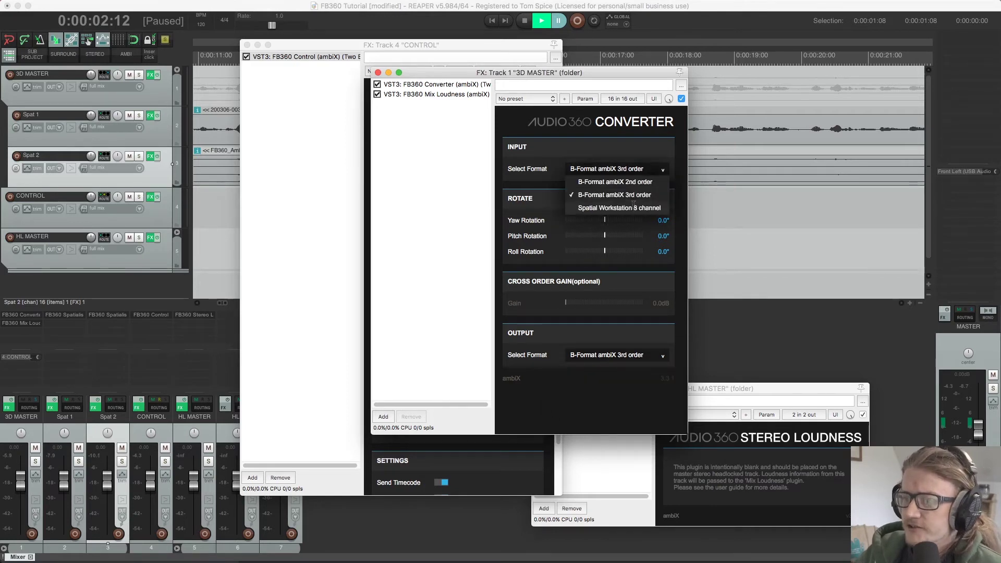
pyautogui.click(633, 207)
pyautogui.click(611, 357)
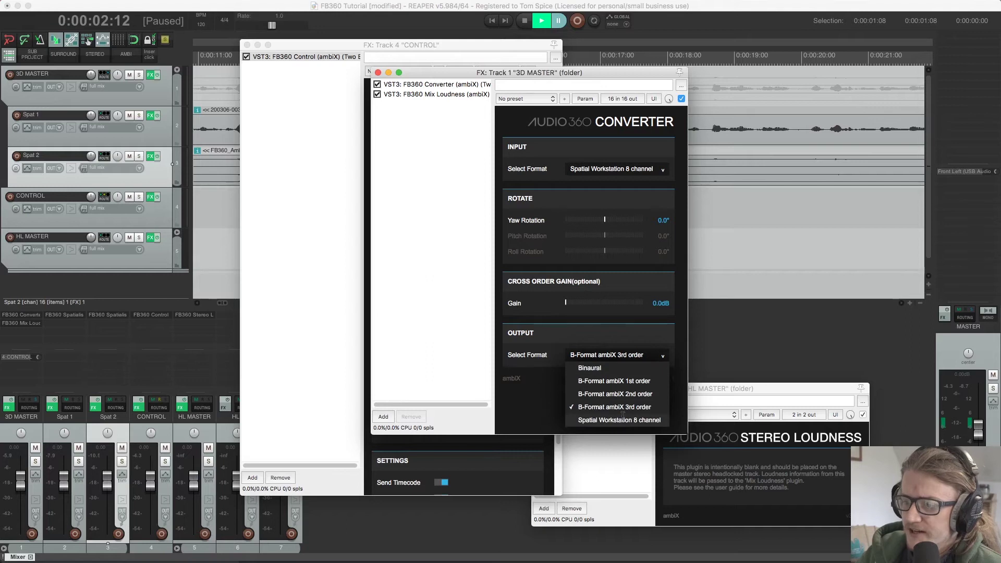
pyautogui.click(545, 371)
pyautogui.scroll(1, 633, 173)
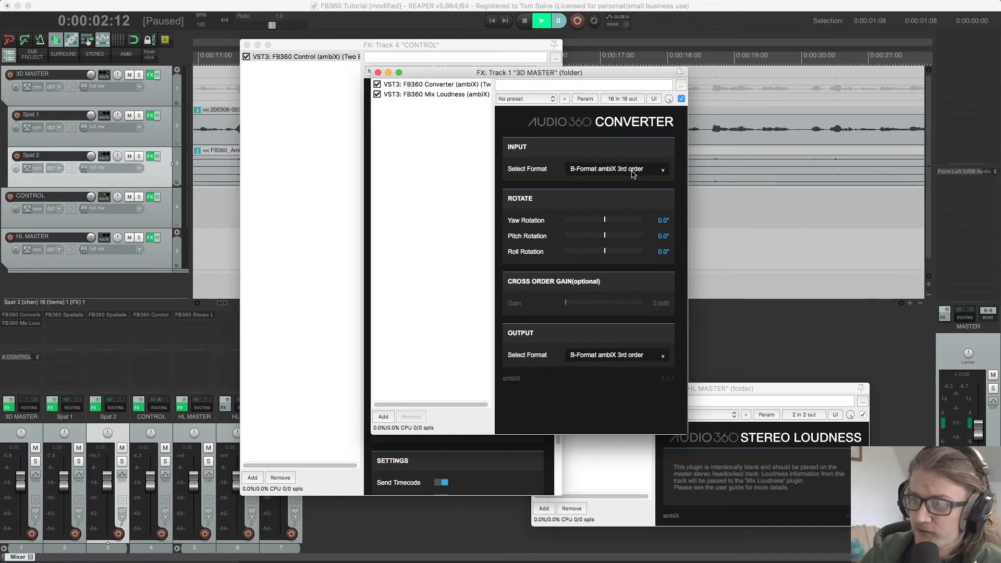
# - Show the 3D MASTER Mix Loudness meter, cancel its rename, and move the 3D MASTER and HL MASTER FX windows aside
pyautogui.click(410, 94)
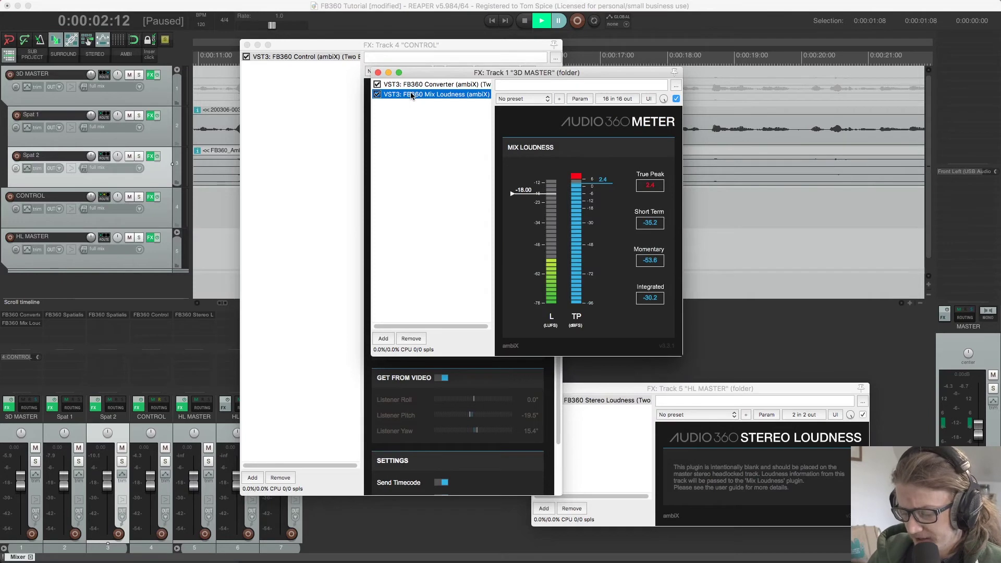
pyautogui.click(410, 95)
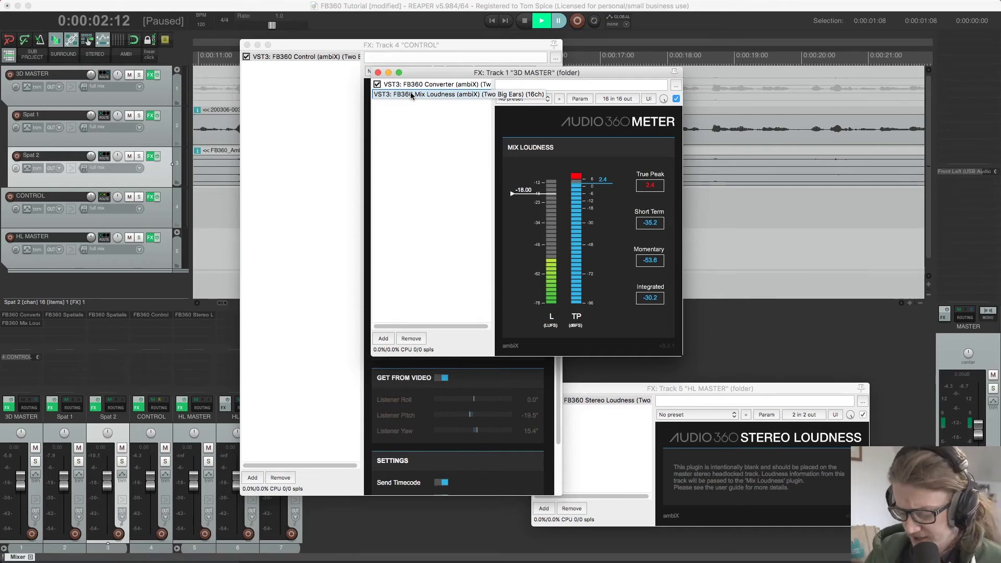
pyautogui.press('Return')
pyautogui.moveTo(438, 74); pyautogui.dragTo(633, 71)
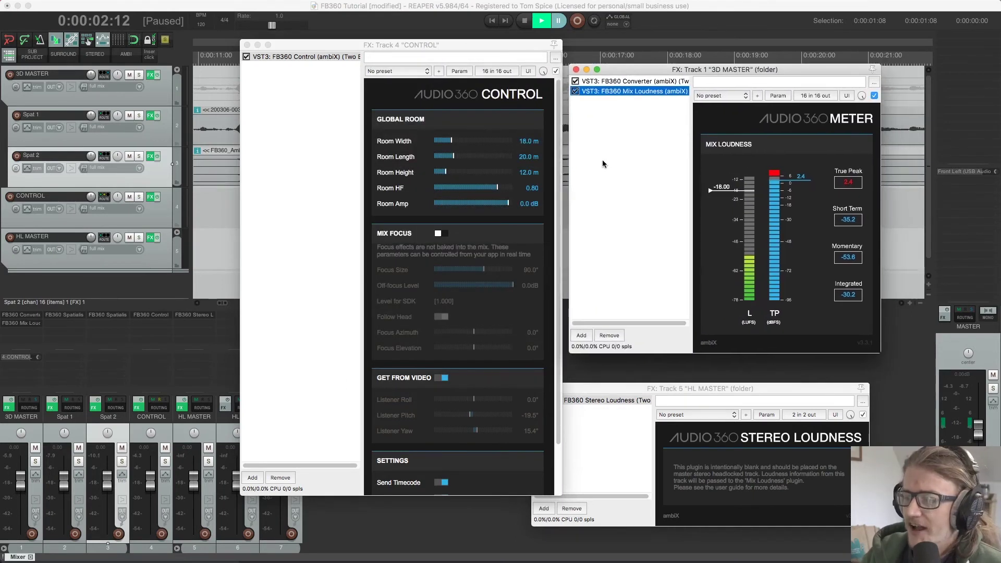
pyautogui.moveTo(678, 389); pyautogui.dragTo(727, 370)
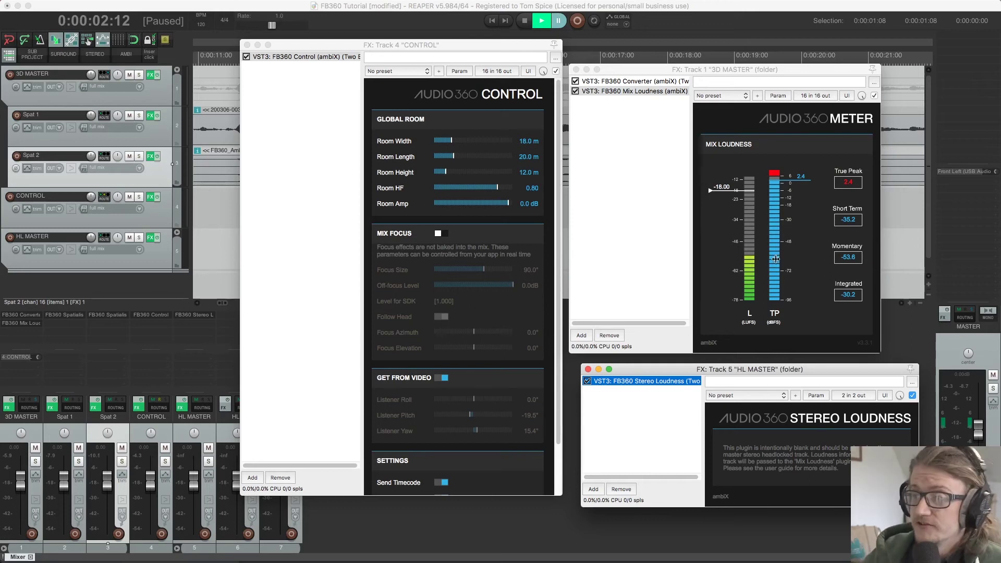
# - Close the 3D MASTER and HL MASTER FX windows and reposition the CONTROL track's FX chain window
pyautogui.click(576, 69)
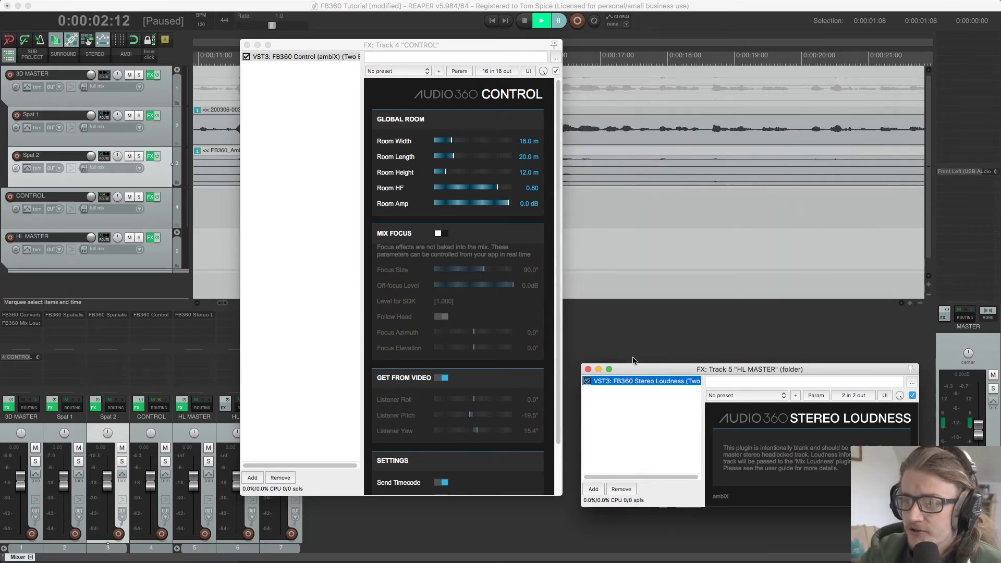
pyautogui.click(588, 369)
pyautogui.moveTo(324, 45); pyautogui.dragTo(397, 38)
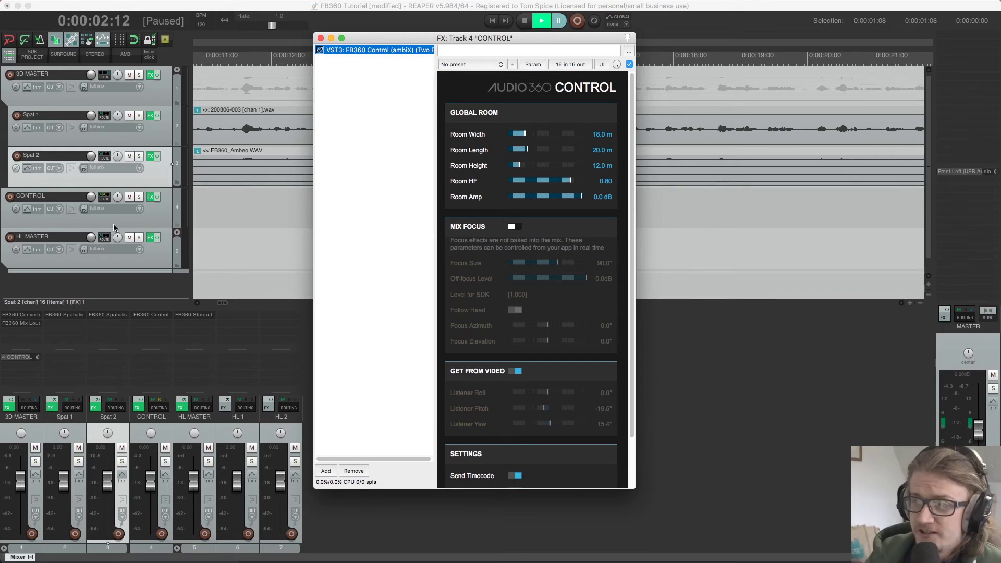
pyautogui.click(326, 471)
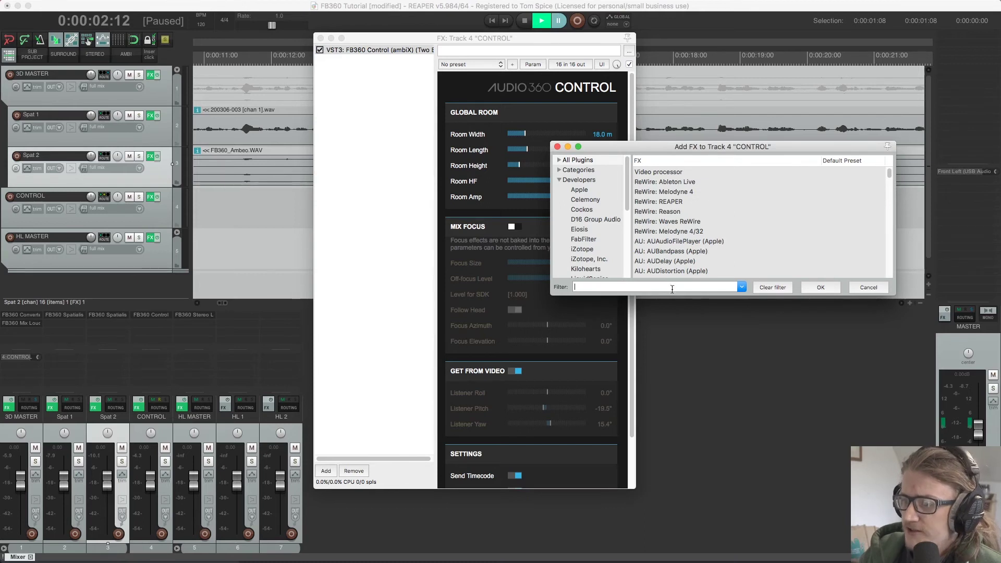
# - Filter by 'fb360', add a second FB360 Control, then remove the duplicate after the one-instance warning
pyautogui.write('fb360')
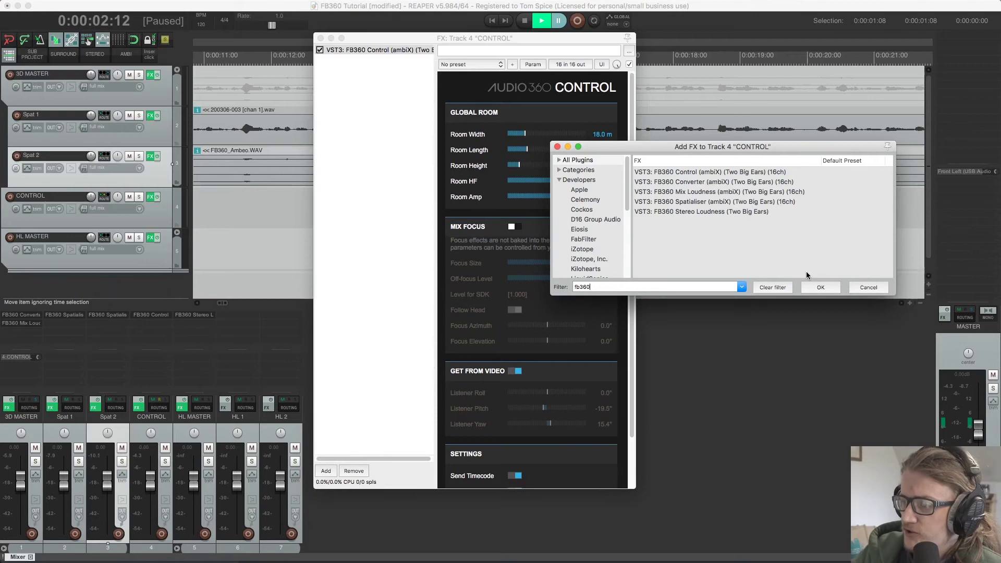
pyautogui.click(744, 173)
pyautogui.click(813, 286)
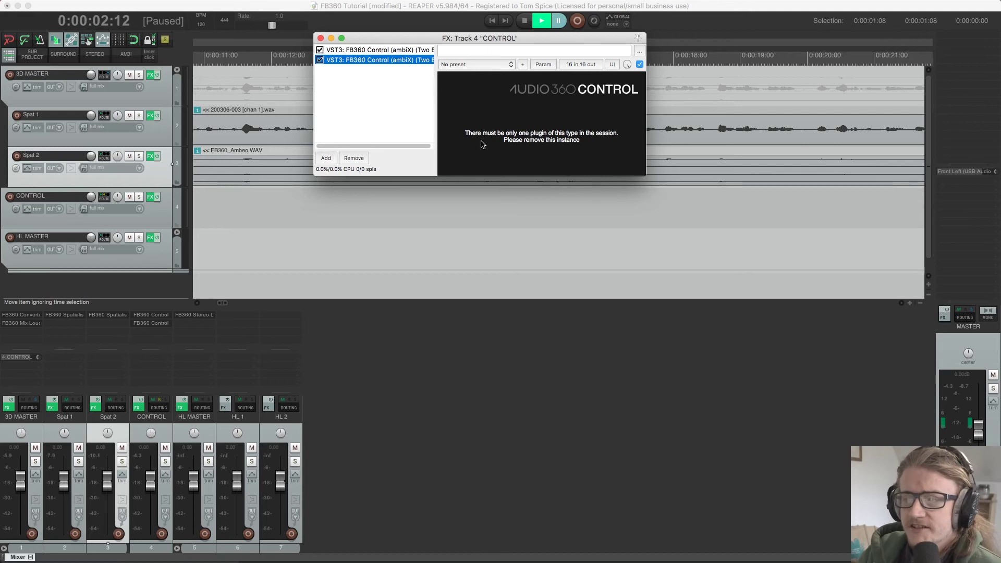
pyautogui.click(346, 159)
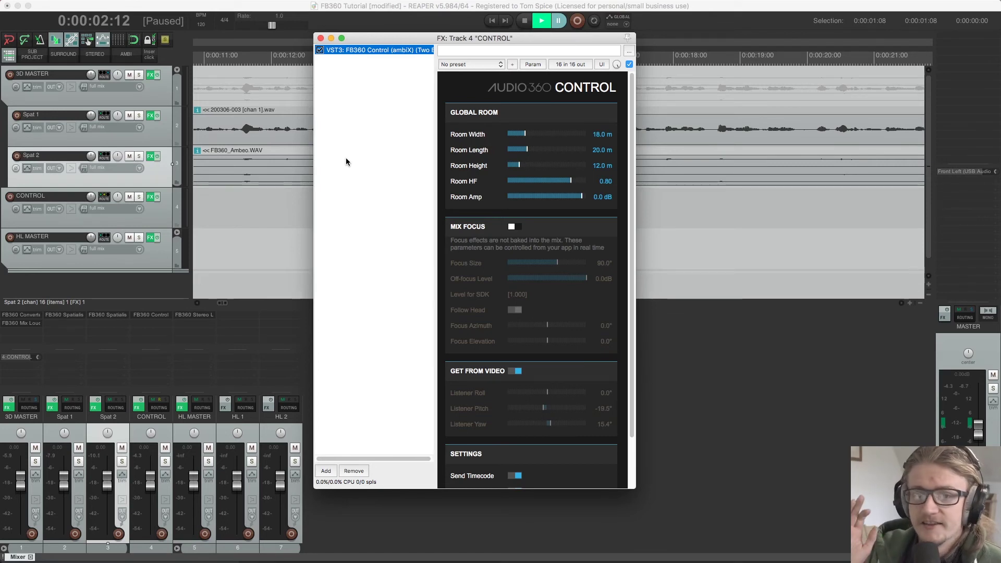
pyautogui.scroll(-3, 517, 277)
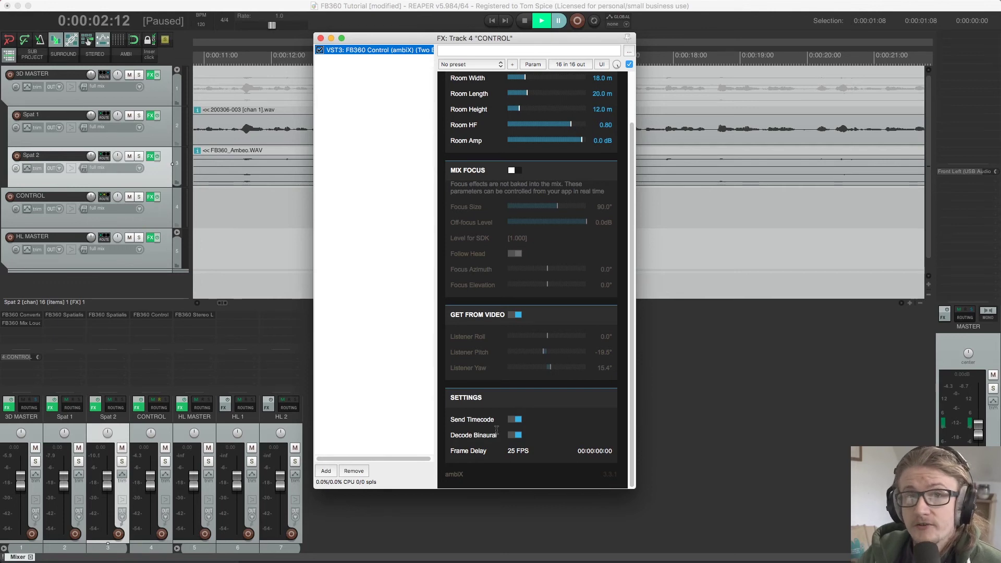
# - Scroll the FB360 Control interface back up to its top
pyautogui.scroll(3, 489, 410)
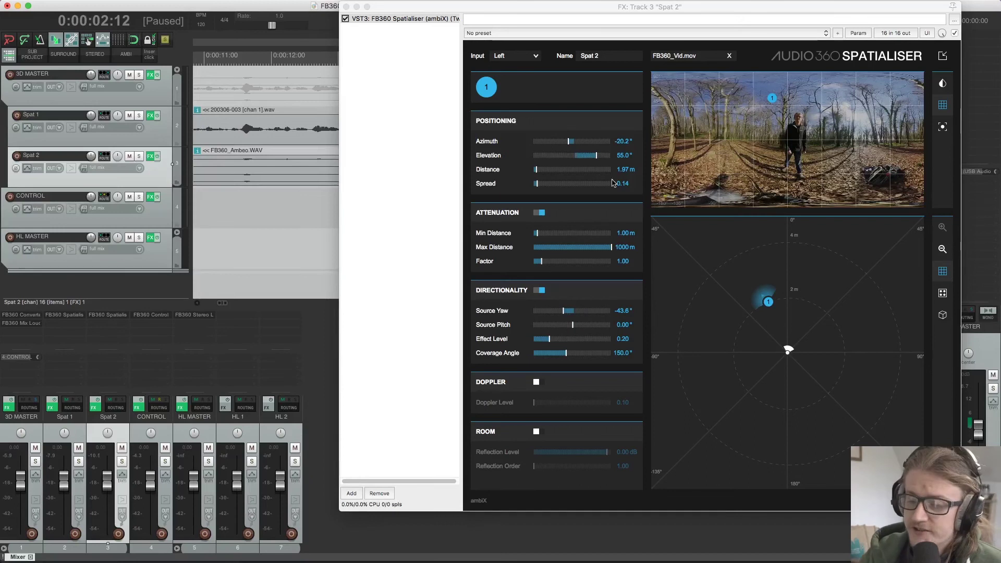
# - Add the AU AMBEO A-B Format Converter to Spat 2 and move it above the FB360 Spatialiser
pyautogui.click(352, 494)
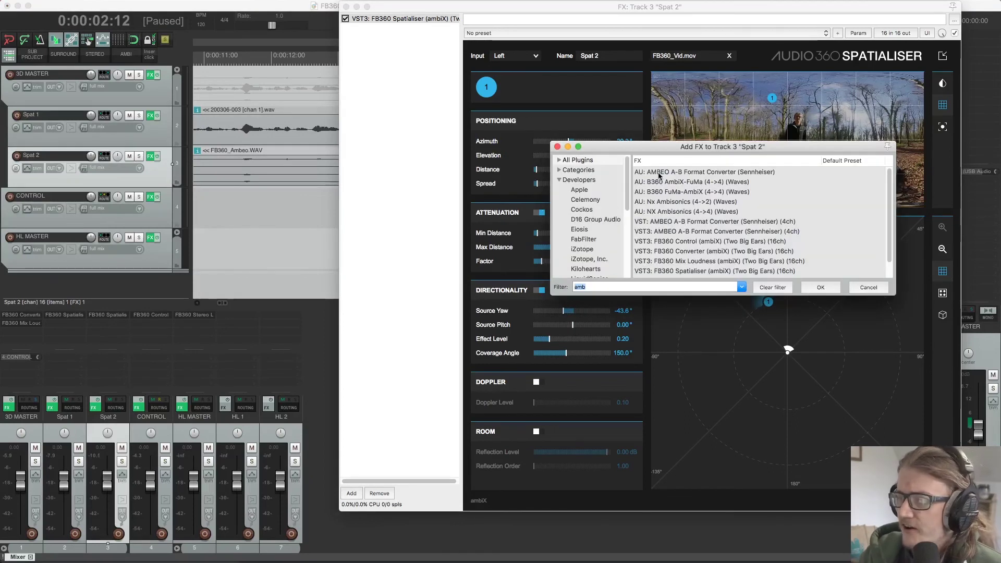
pyautogui.doubleClick(675, 172)
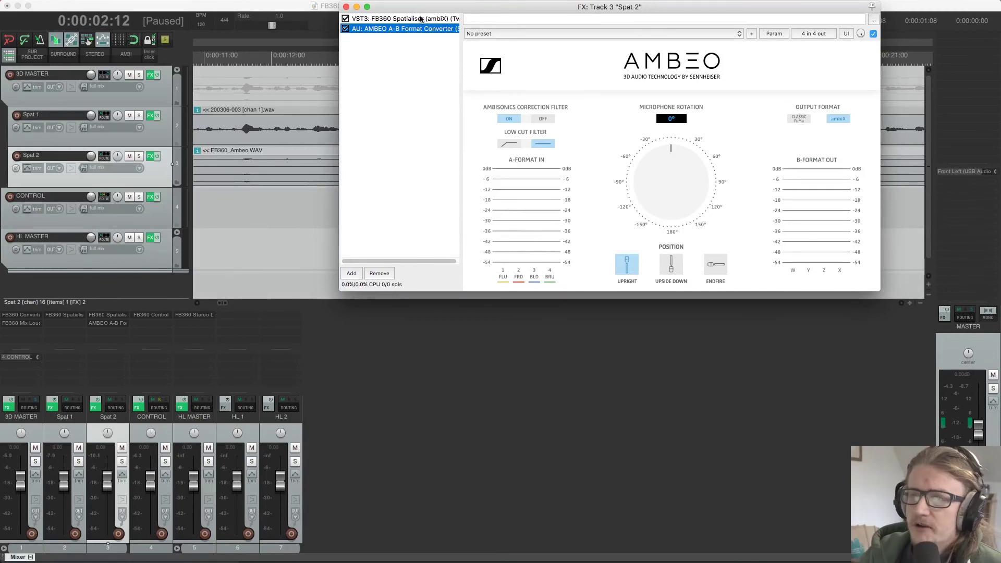
pyautogui.moveTo(420, 28); pyautogui.dragTo(420, 15)
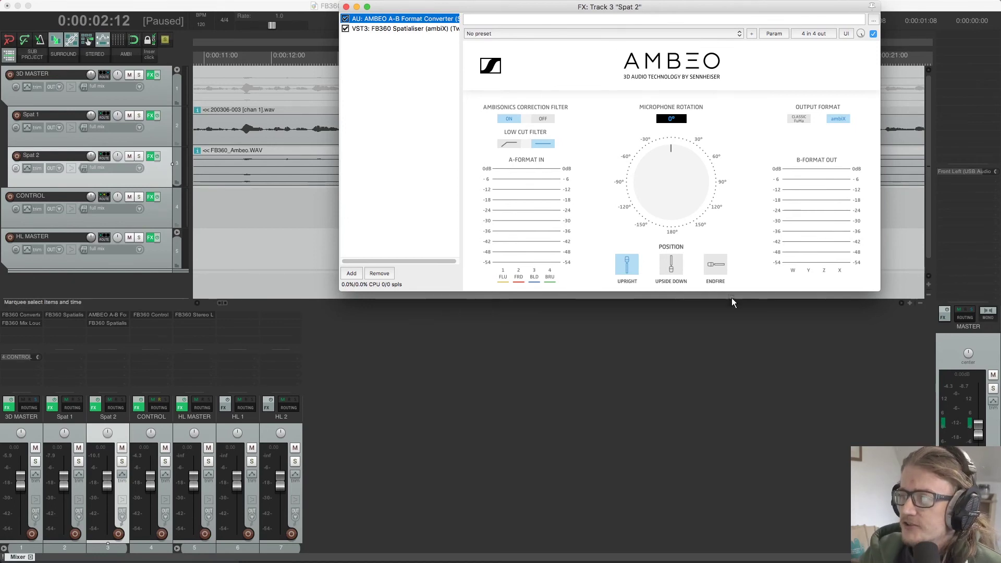
# - Choose ENDFIRE as the AMBEO converter's microphone position
pyautogui.click(719, 266)
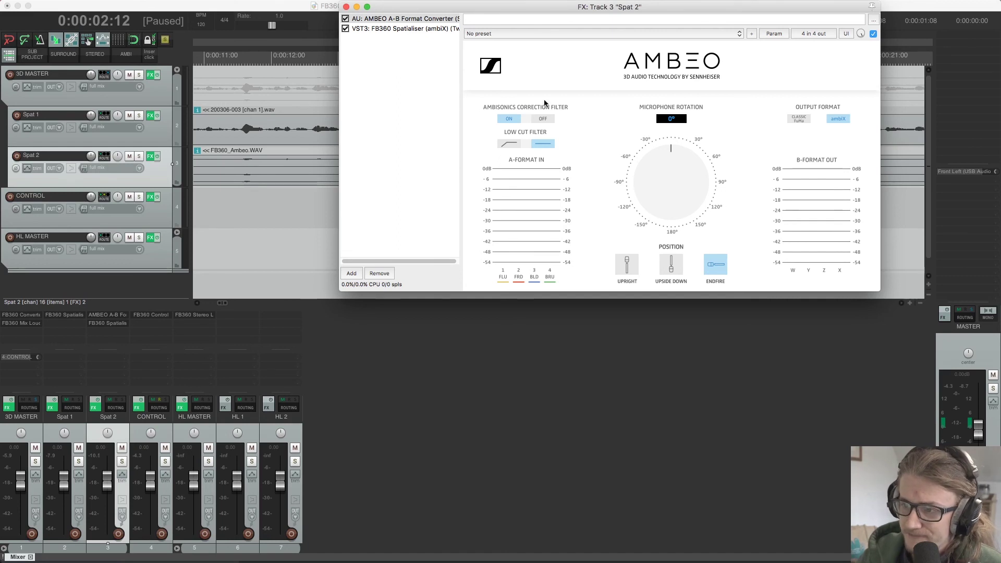
# - Enable the AMBEO low-cut roll-off and toggle output between Classic FuMa and ambiX, ending on ambiX
pyautogui.click(509, 144)
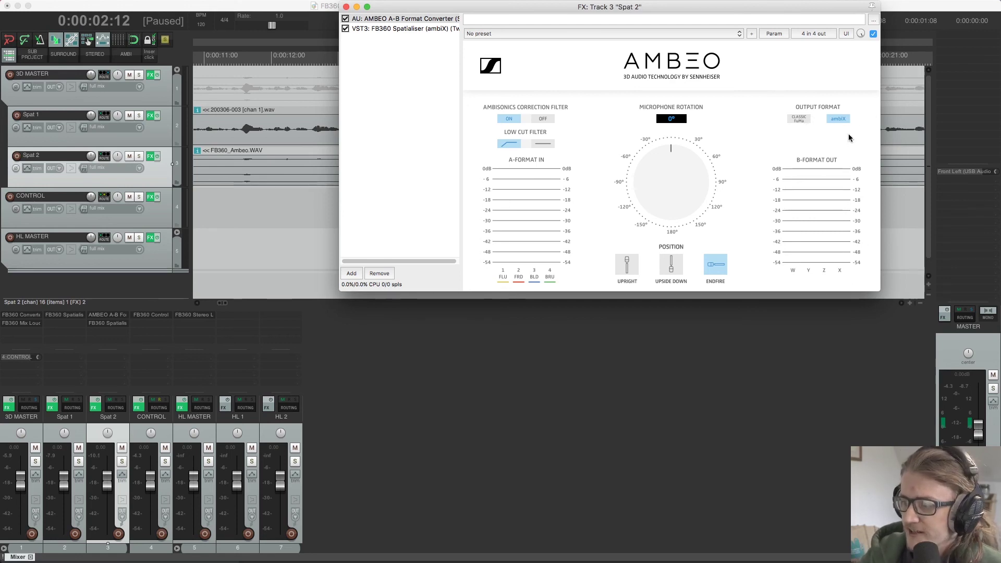
pyautogui.click(801, 119)
pyautogui.click(837, 119)
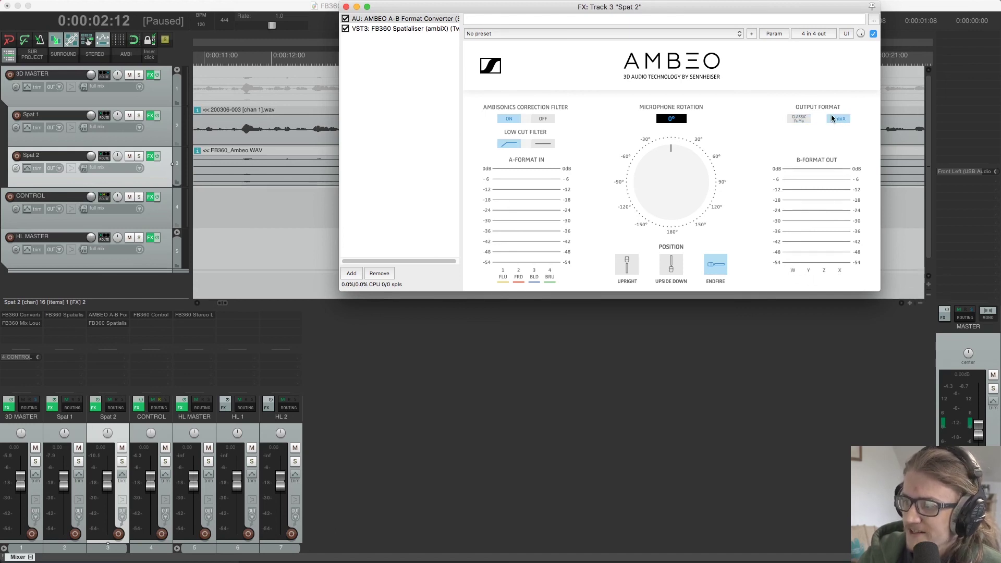
pyautogui.click(799, 119)
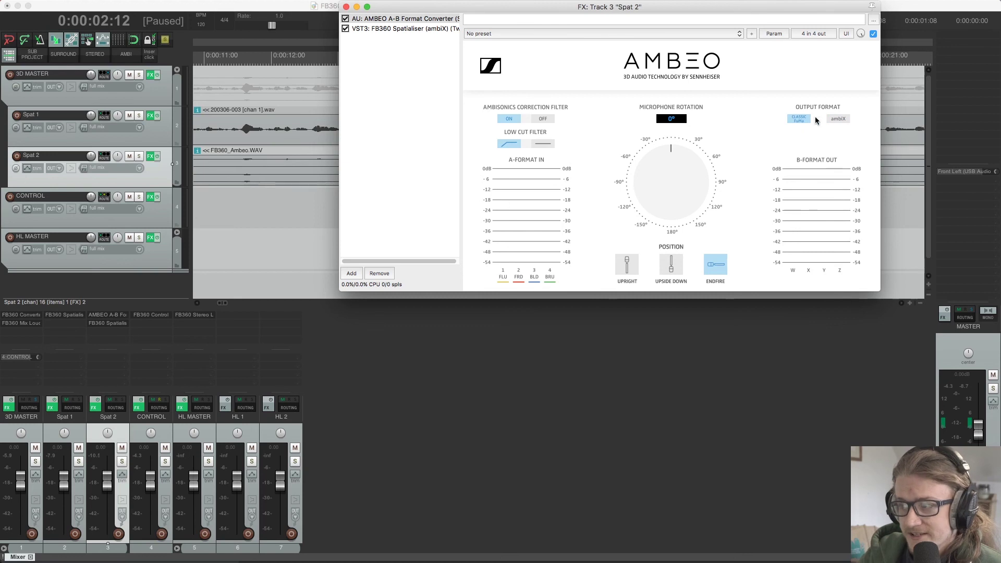
pyautogui.click(845, 119)
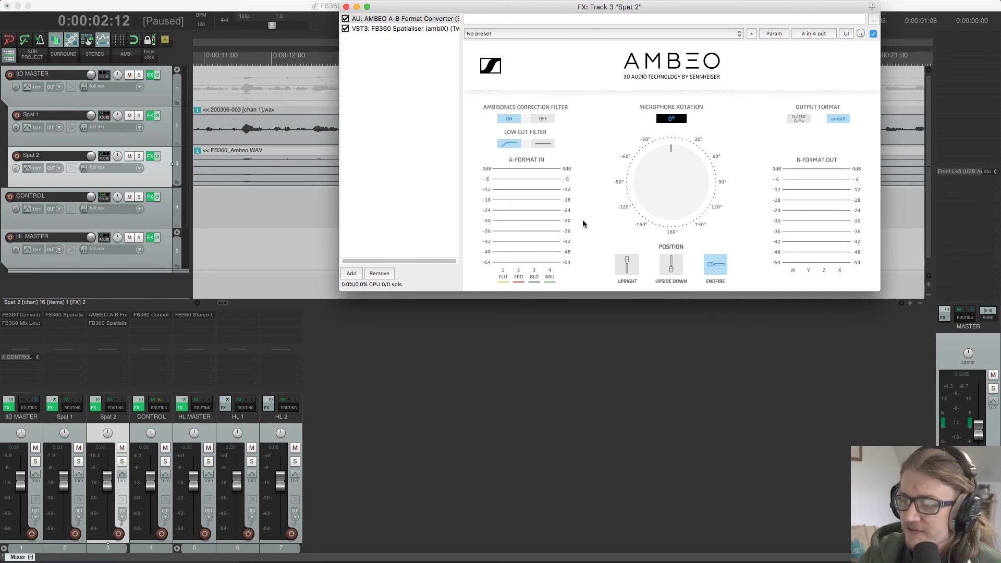
# - Select the FB360 Spatialiser in Spat 2's chain and open its Input format list
pyautogui.click(438, 30)
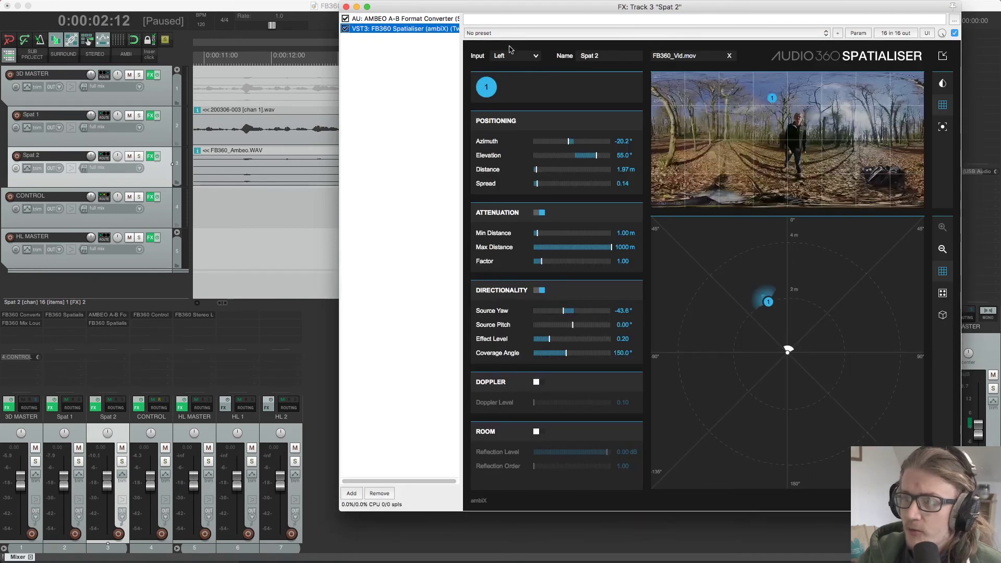
pyautogui.click(511, 56)
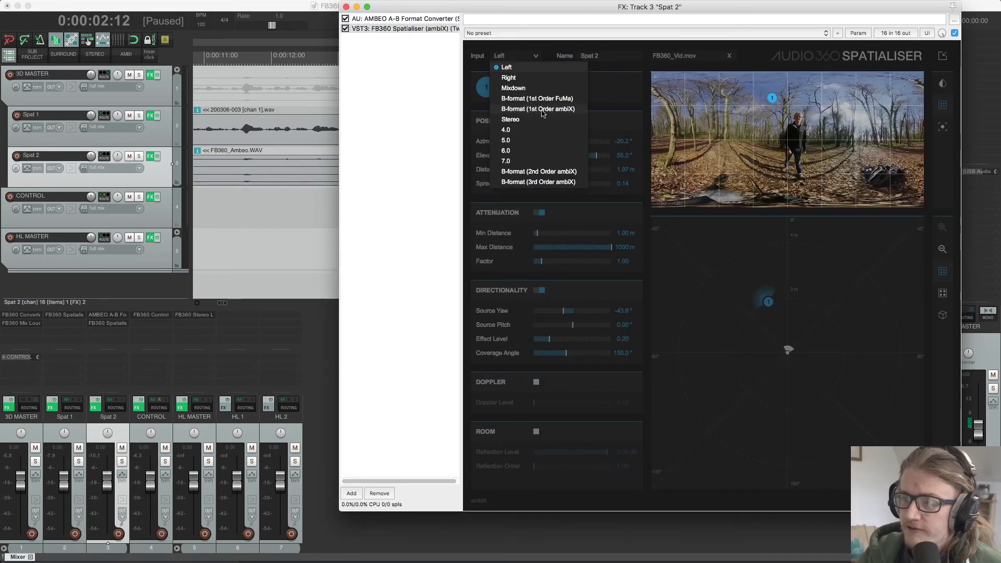